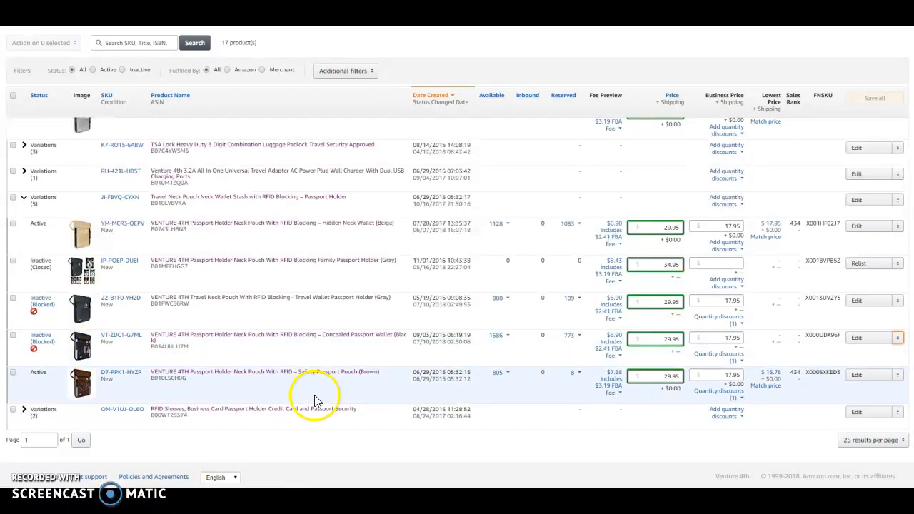
click(654, 340)
click(769, 355)
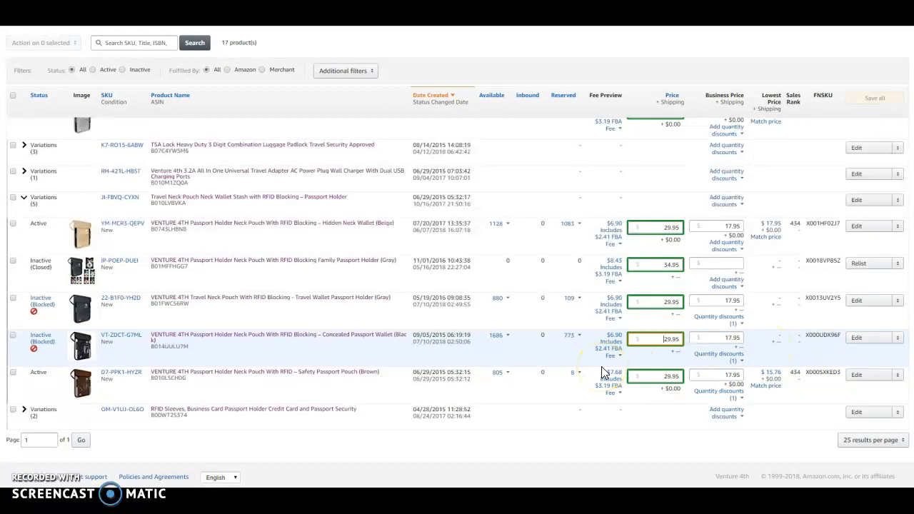
click(639, 362)
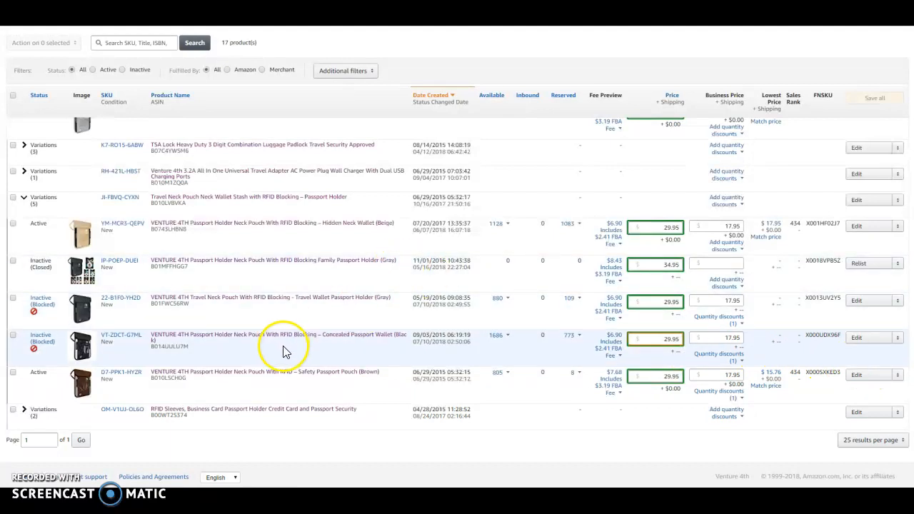
Add another condition to the black Concealed Passport Wallet listing and set the new offer's standard price to 29.95
click(898, 344)
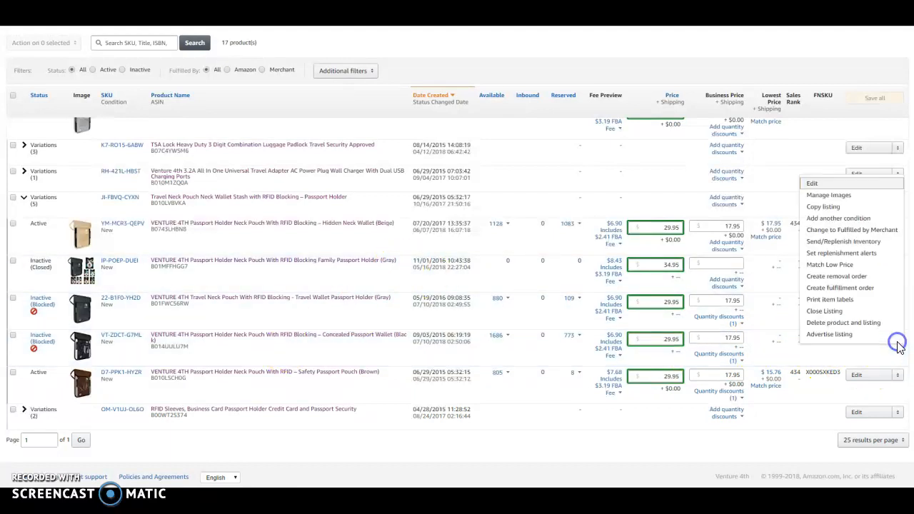
click(871, 220)
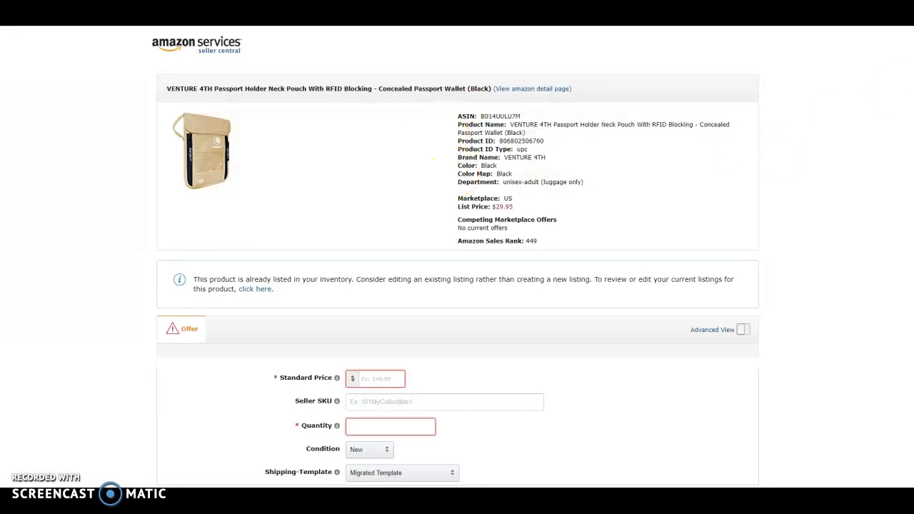
scroll(457, 257, down, 1)
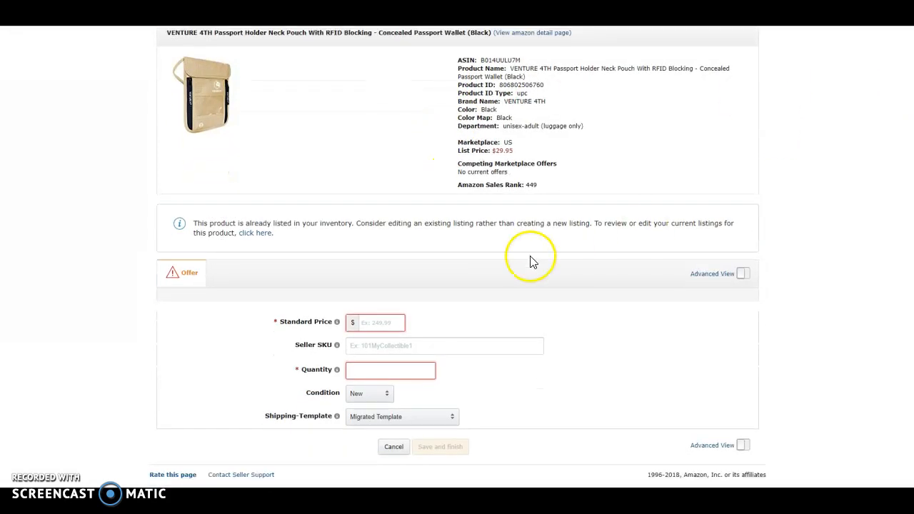
click(376, 322)
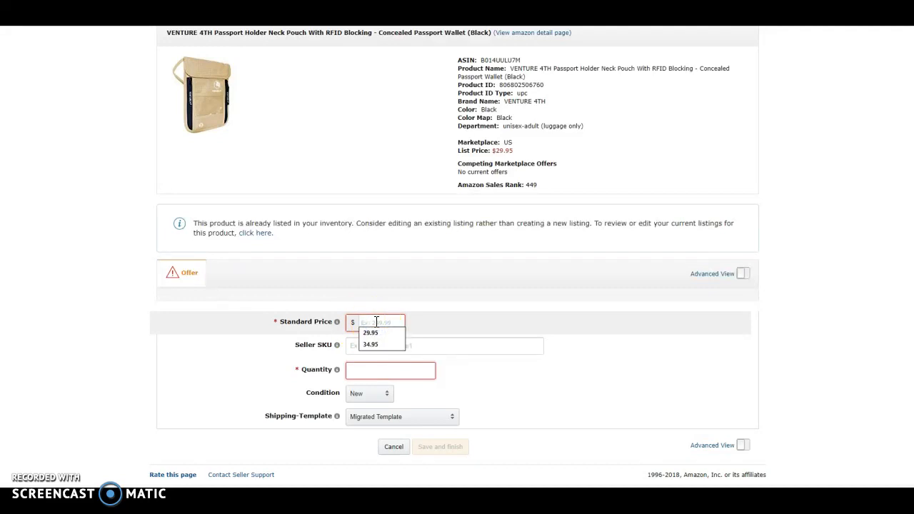
click(370, 333)
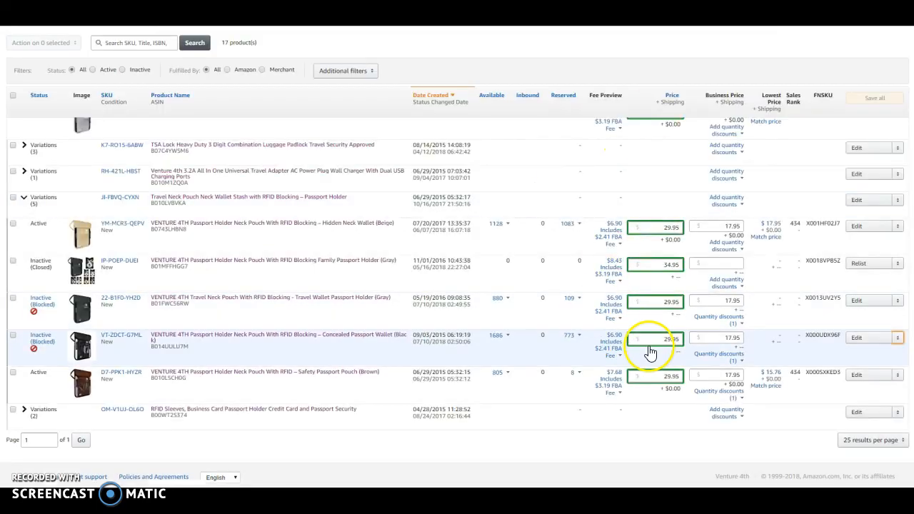
click(658, 340)
click(662, 302)
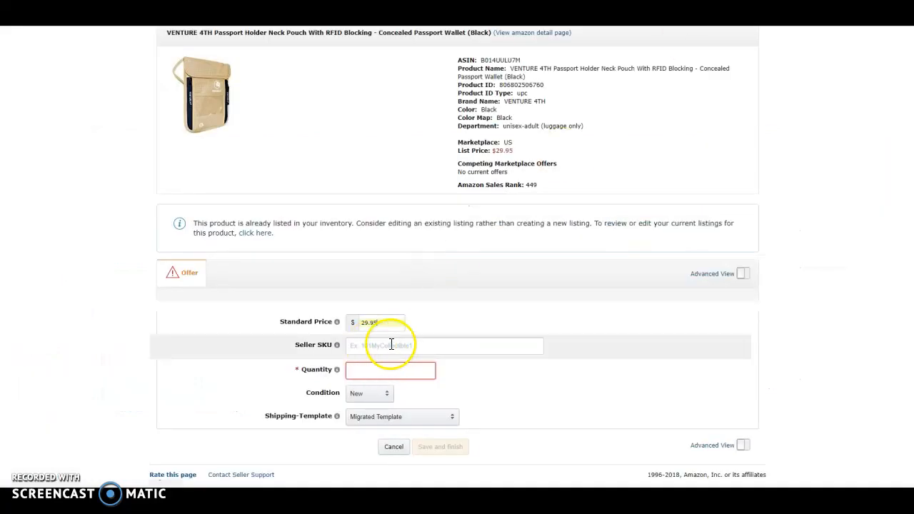
Set the new offer's quantity to 50, choose Migrated Template for FBM Listings as its shipping template, and save it
click(383, 373)
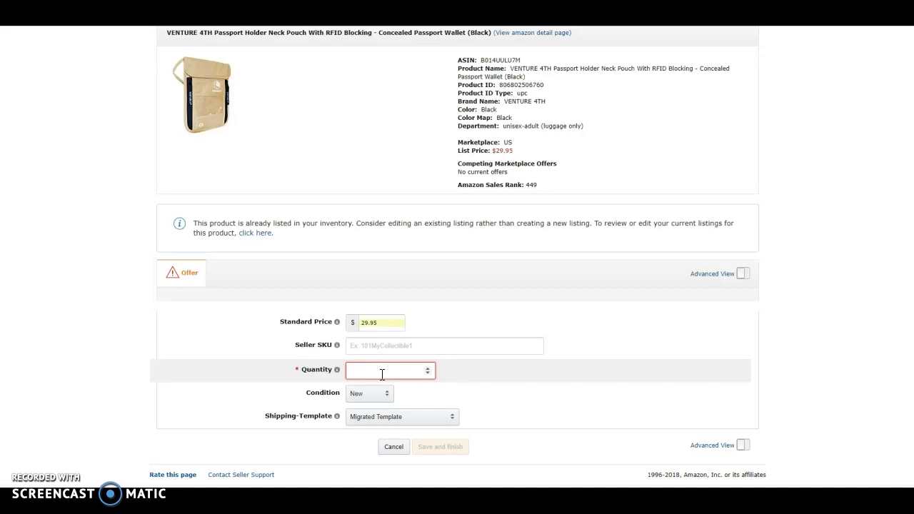
text(50)
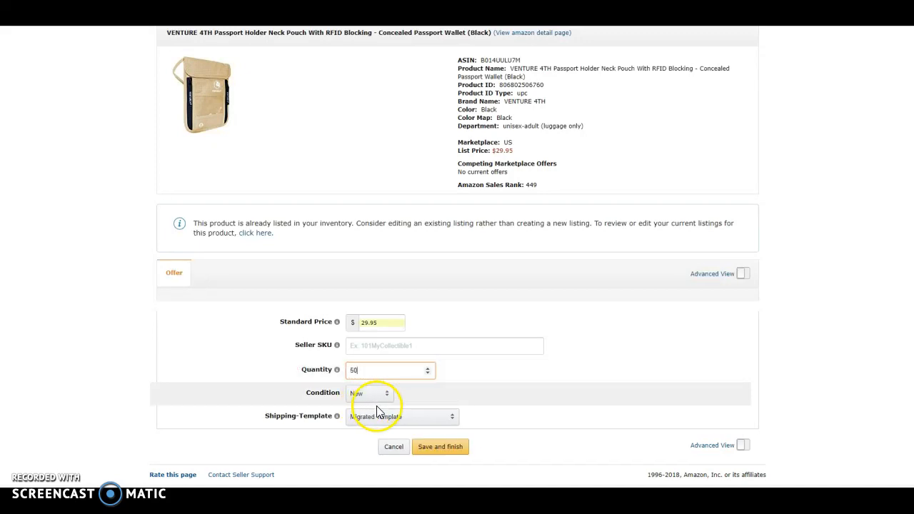
click(355, 423)
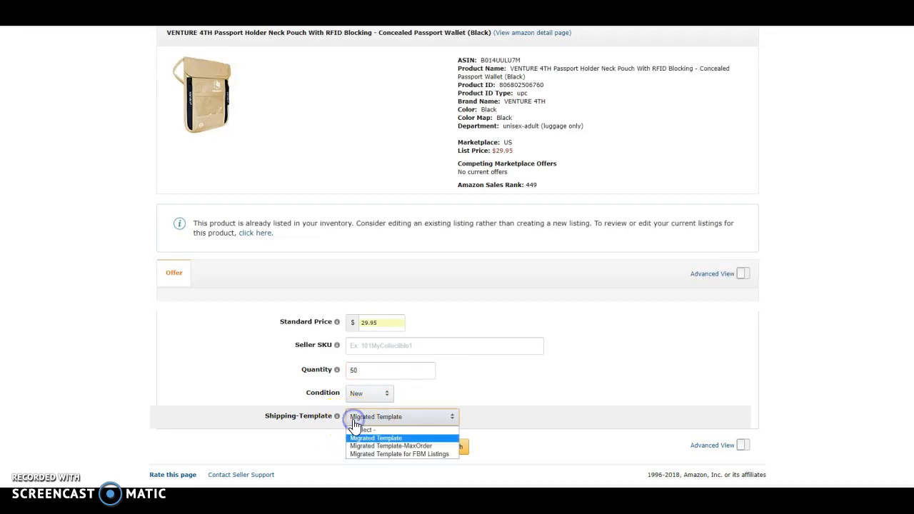
click(404, 455)
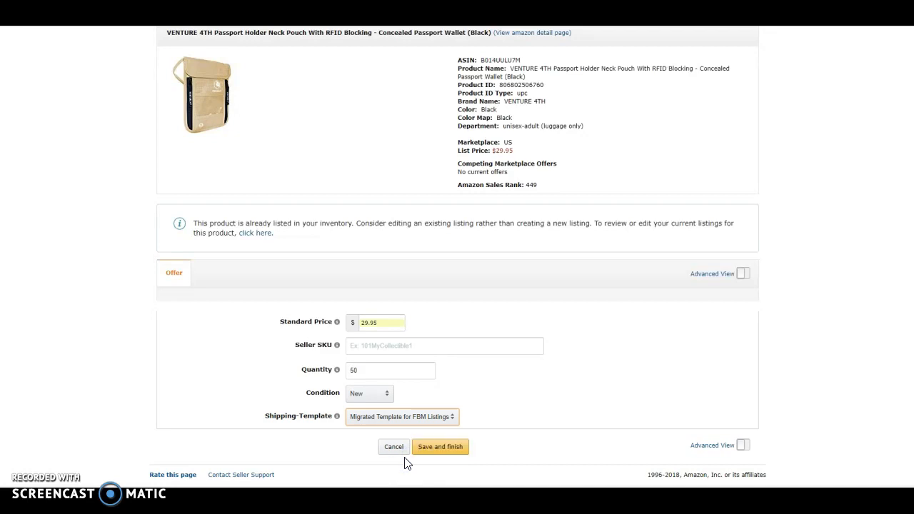
click(441, 447)
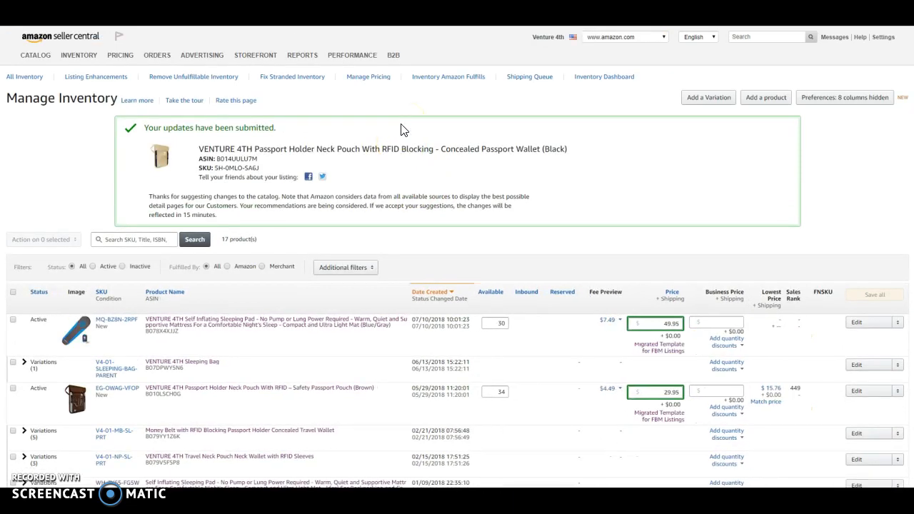
Open the new merchant-fulfilled listing of the black Concealed Passport Wallet for editing and set its sale price to 17.95
click(381, 145)
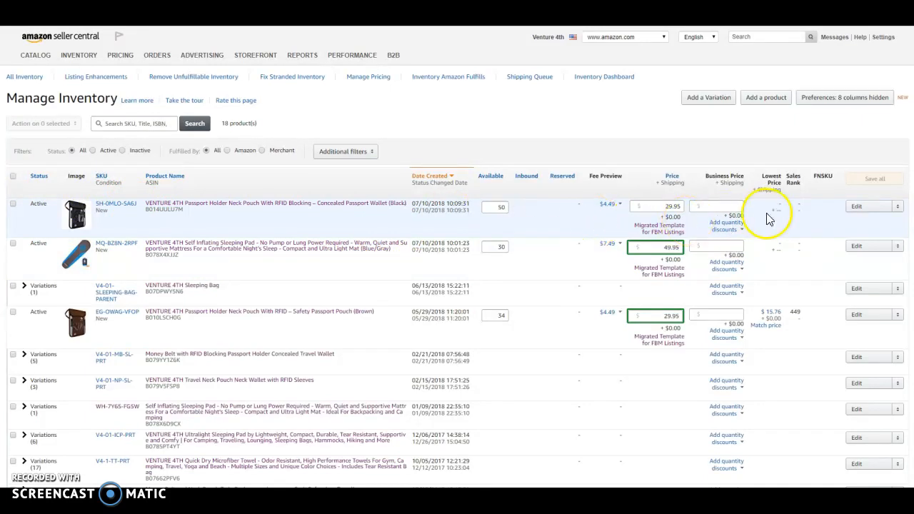
click(859, 208)
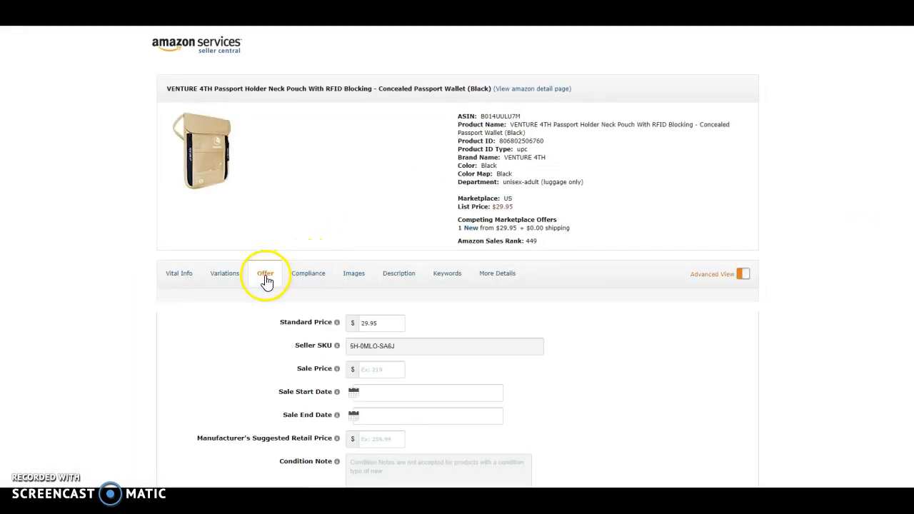
click(386, 369)
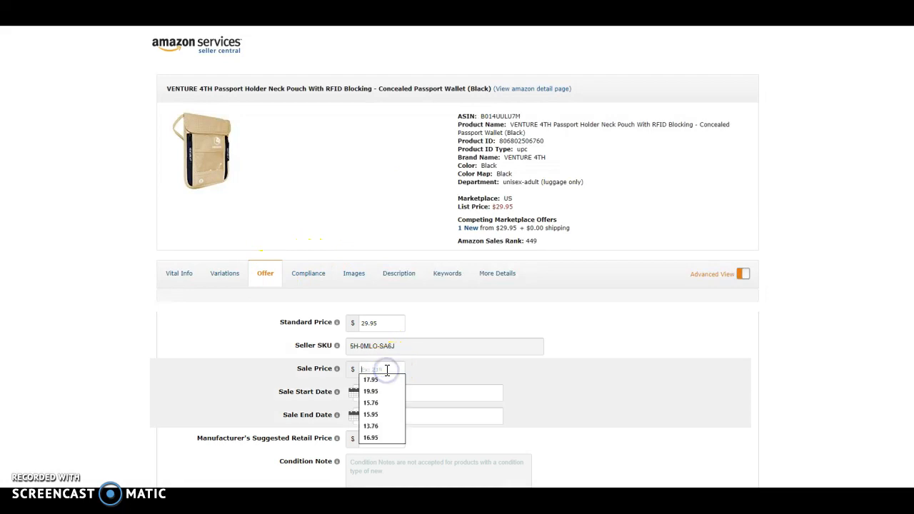
text(17)
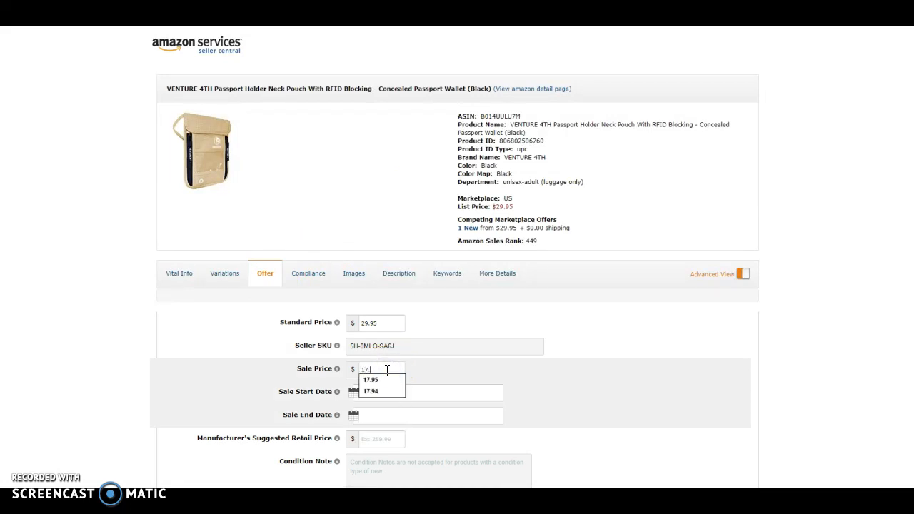
text(.95)
key(Tab)
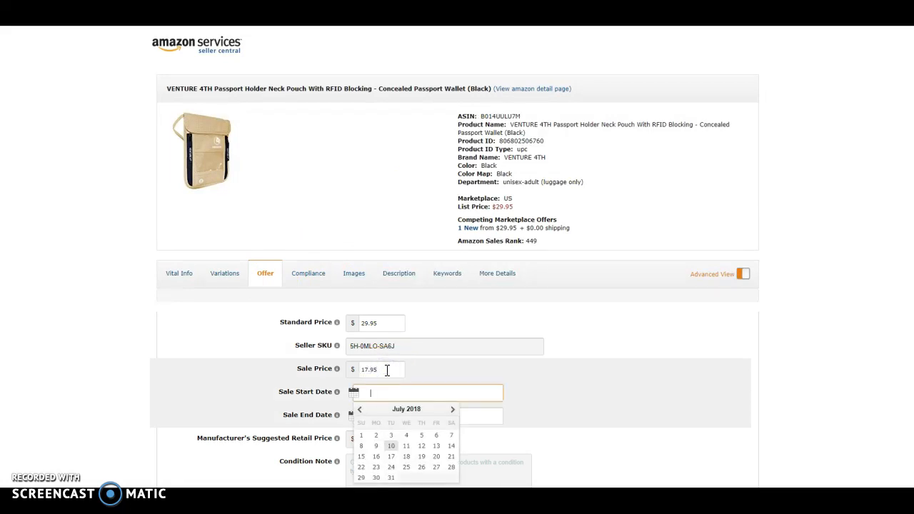
Set the sale to run from 07/01/2018 to 07/31/2018 and save the listing
click(362, 435)
click(398, 418)
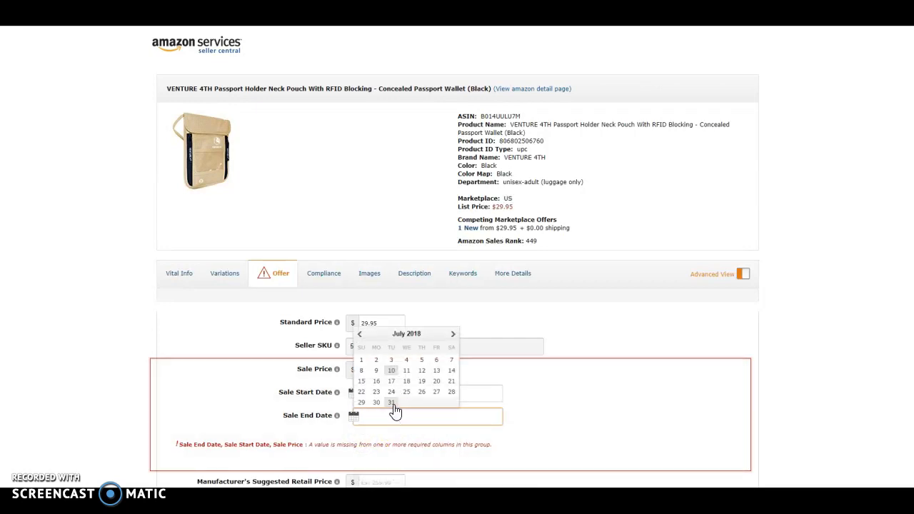
click(394, 405)
click(777, 367)
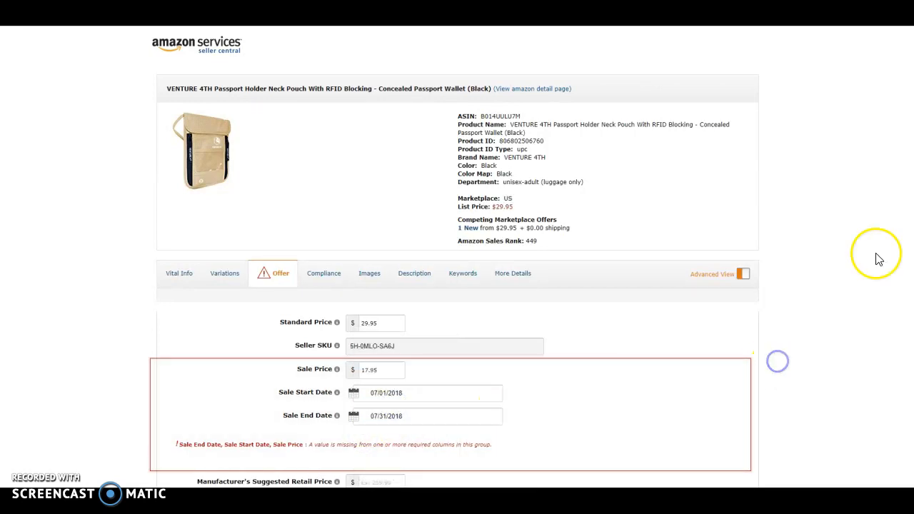
scroll(616, 253, down, 3)
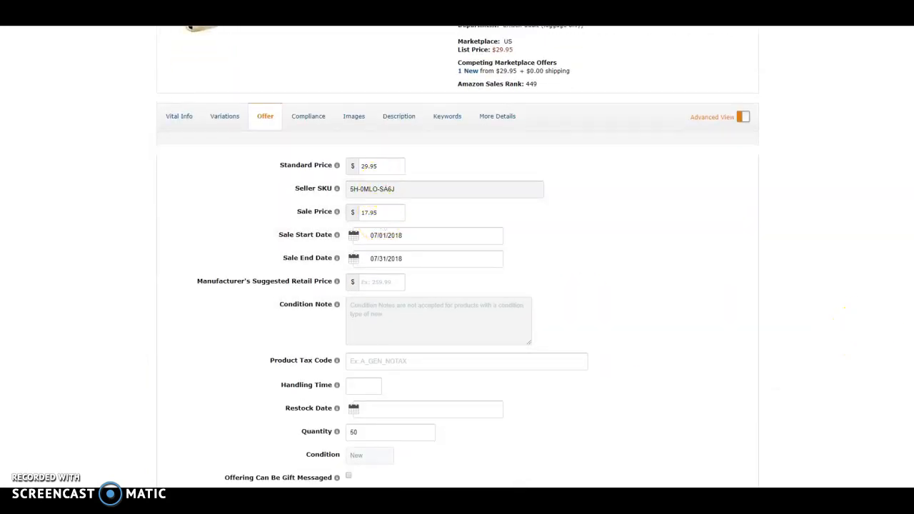
scroll(577, 379, down, 3)
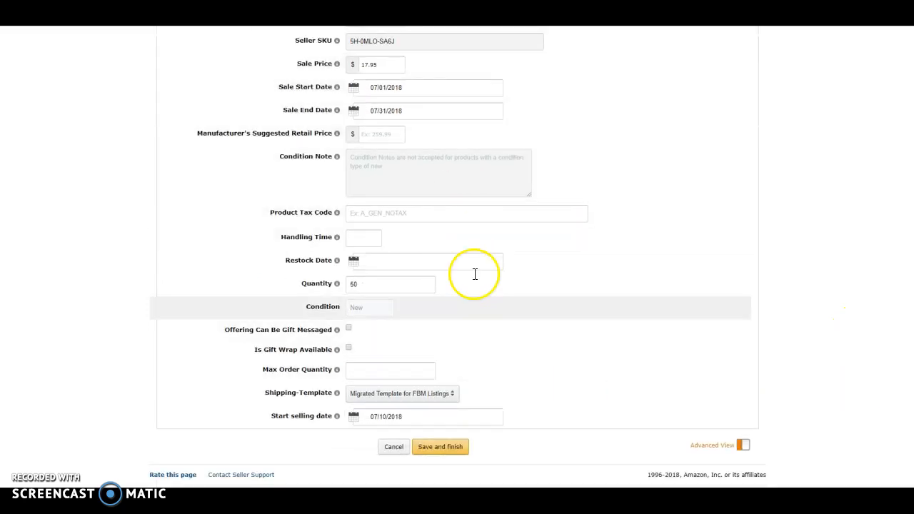
click(433, 454)
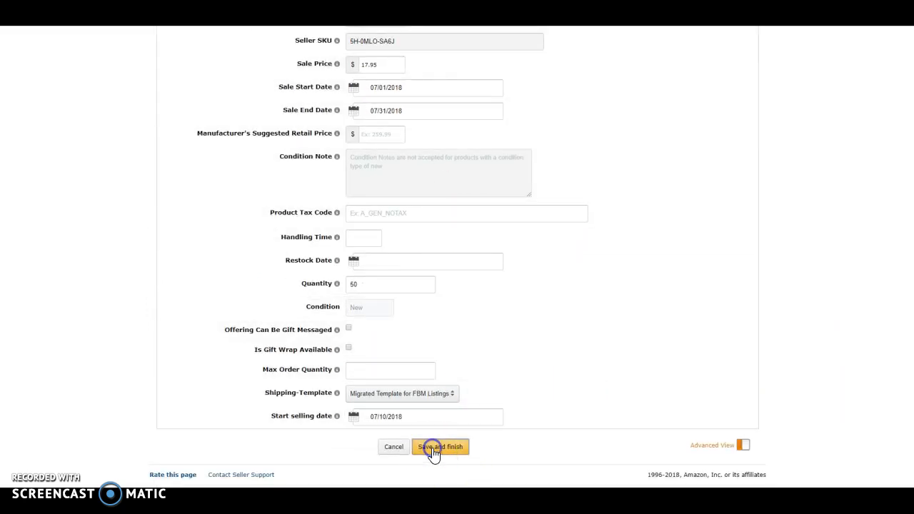
Switch to Amazamplifier and start a new product rule from the FBM list
click(360, 454)
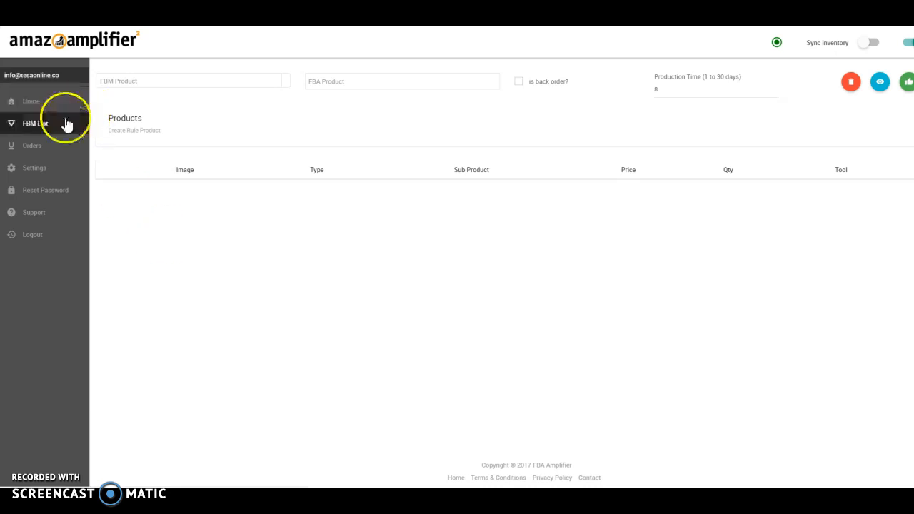
click(42, 125)
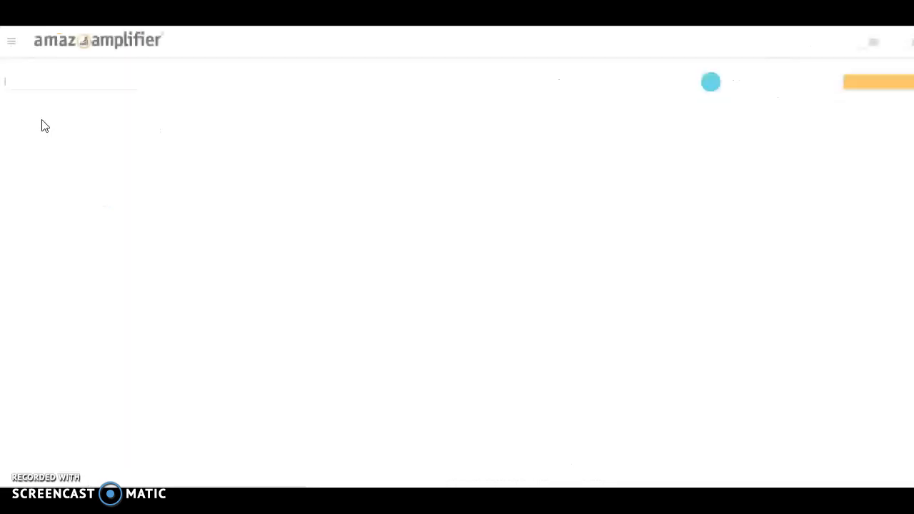
click(886, 84)
click(184, 87)
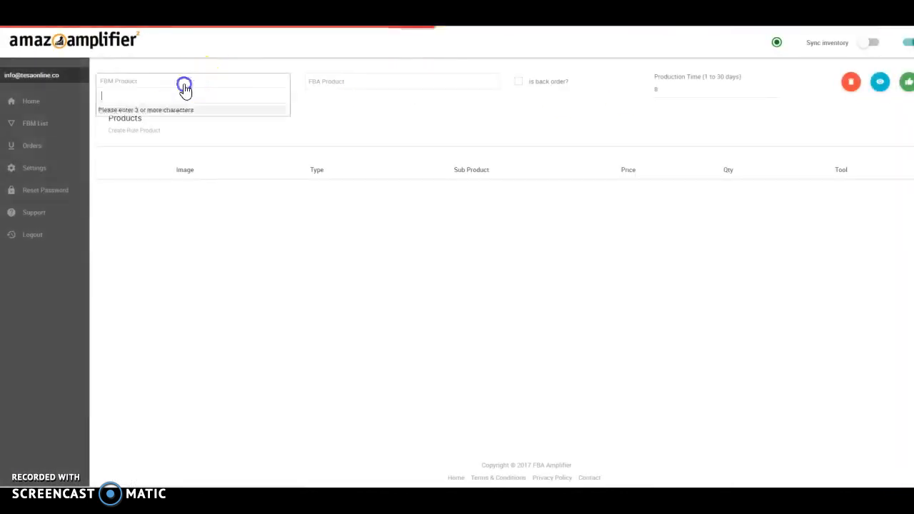
Copy the new black wallet listing's ASIN from Seller Central and choose the second match for B014UULU7M as the rule's FBM product
click(491, 27)
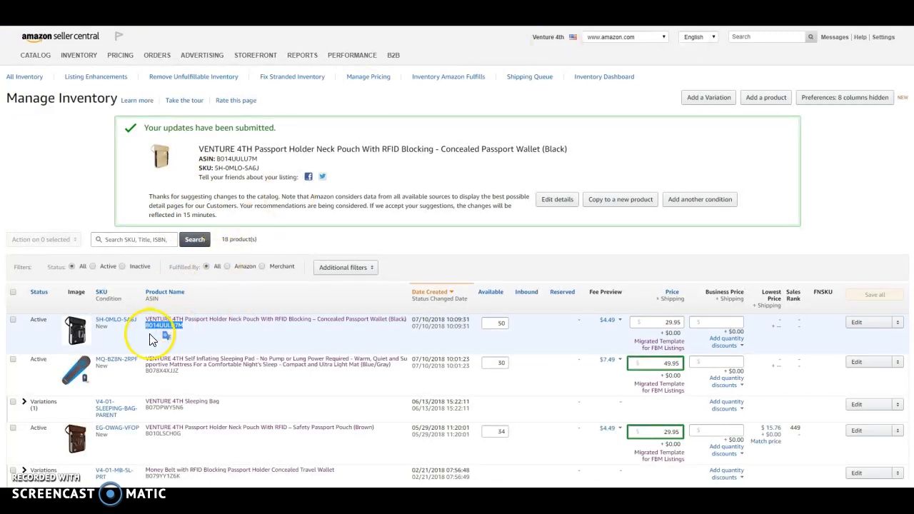
click(736, 28)
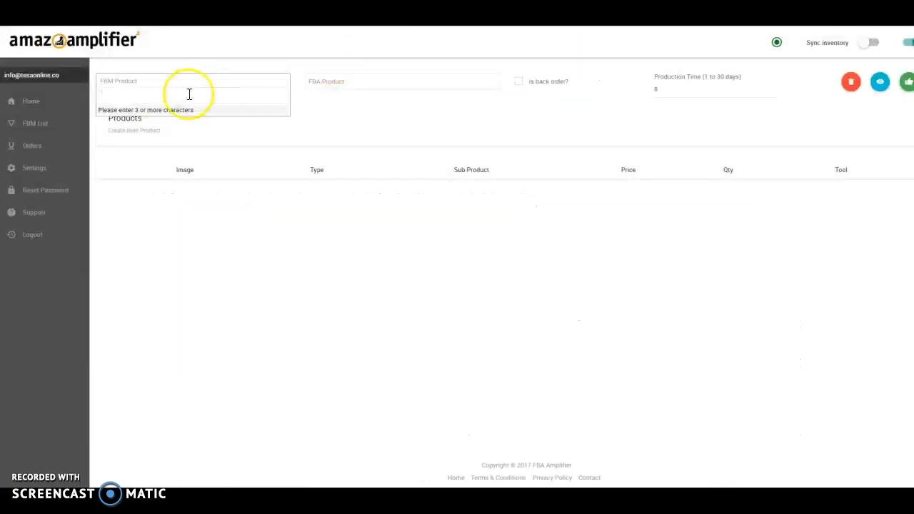
text(B014UULU7M)
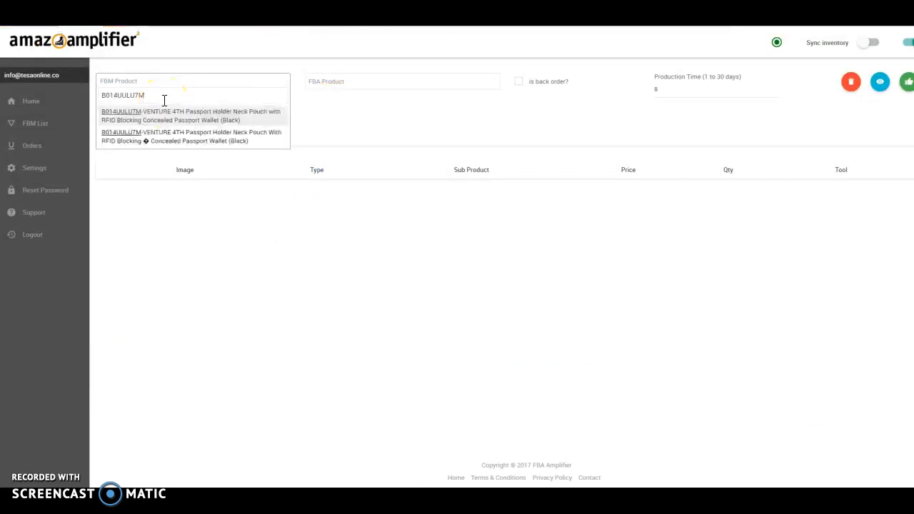
click(171, 137)
click(169, 81)
click(664, 87)
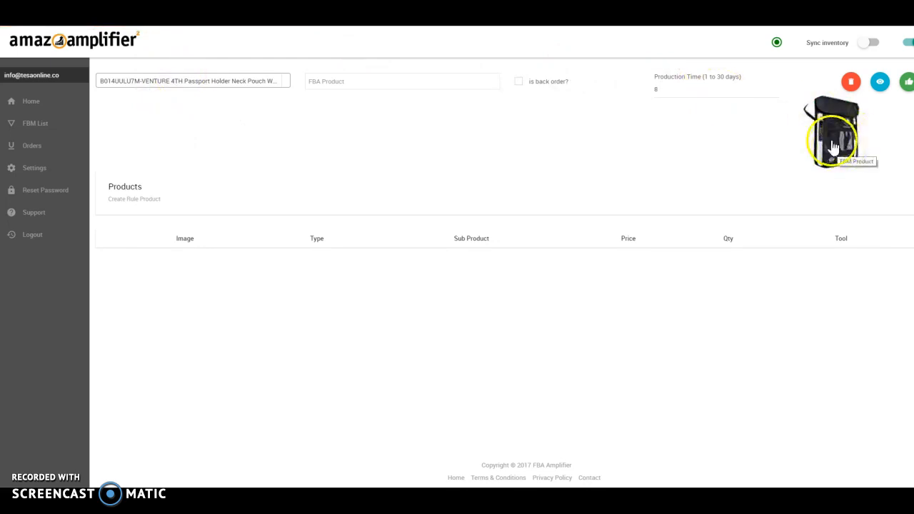
Search for B014UULU7M as the FBA product and select the matching black Concealed Passport Wallet
click(389, 84)
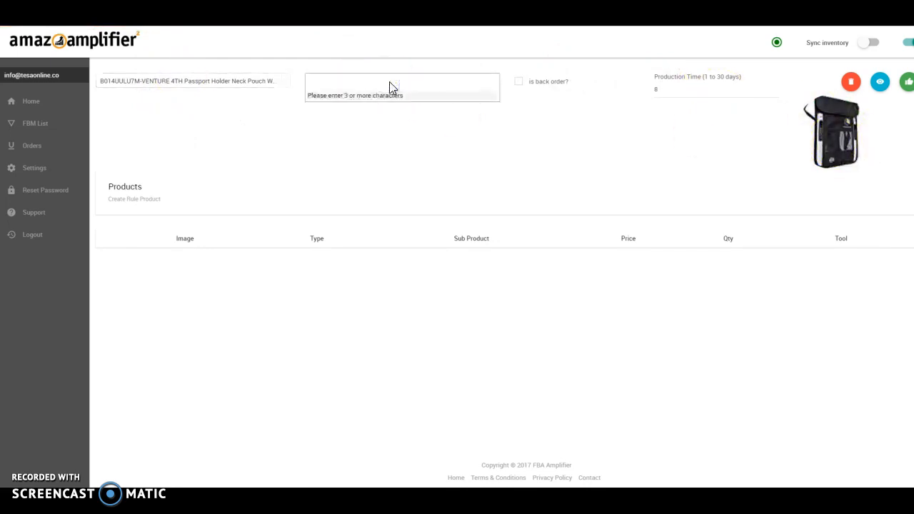
click(381, 89)
text(B014UULU7M)
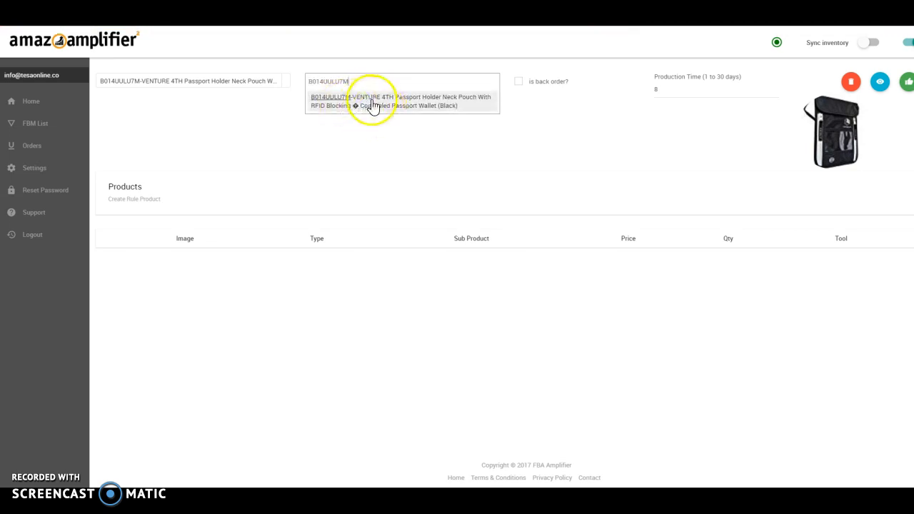
click(370, 101)
click(564, 149)
Set the rule's production time to 4 days and load the FBA product into the rule's product table
drag(564, 153, 662, 88)
click(656, 88)
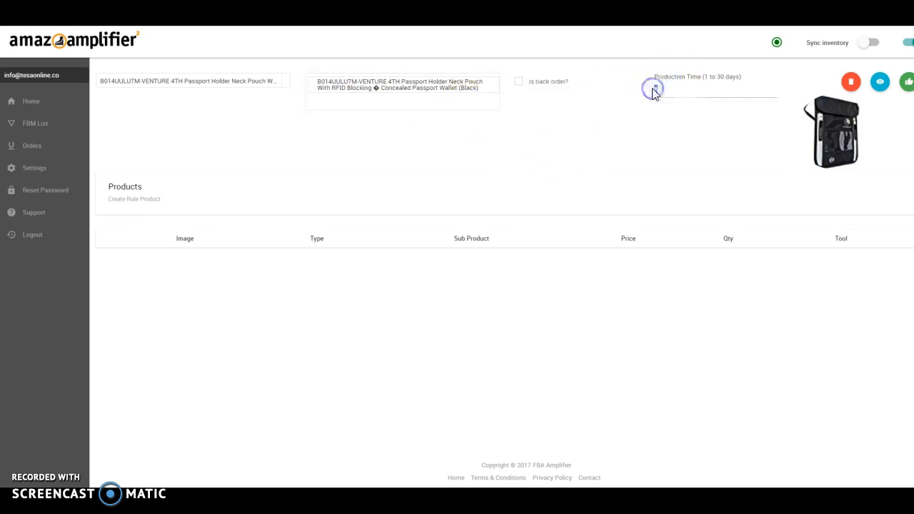
text(4)
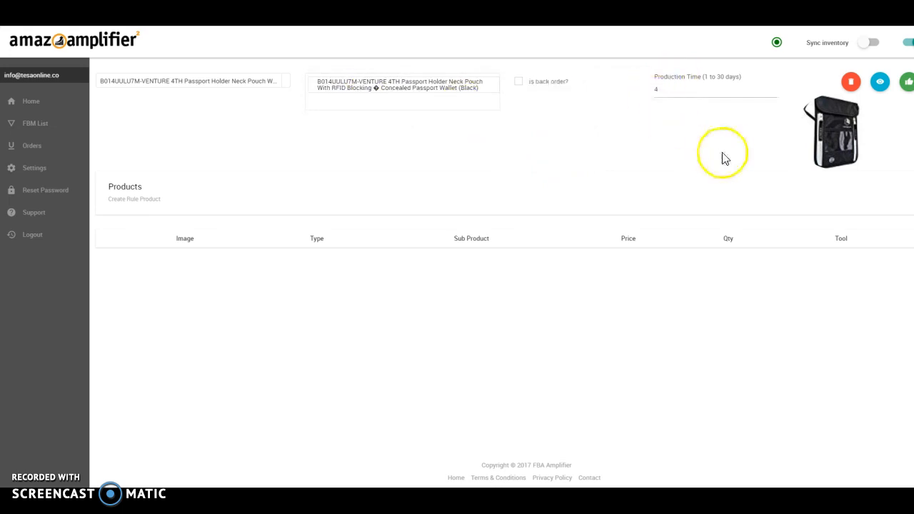
click(885, 86)
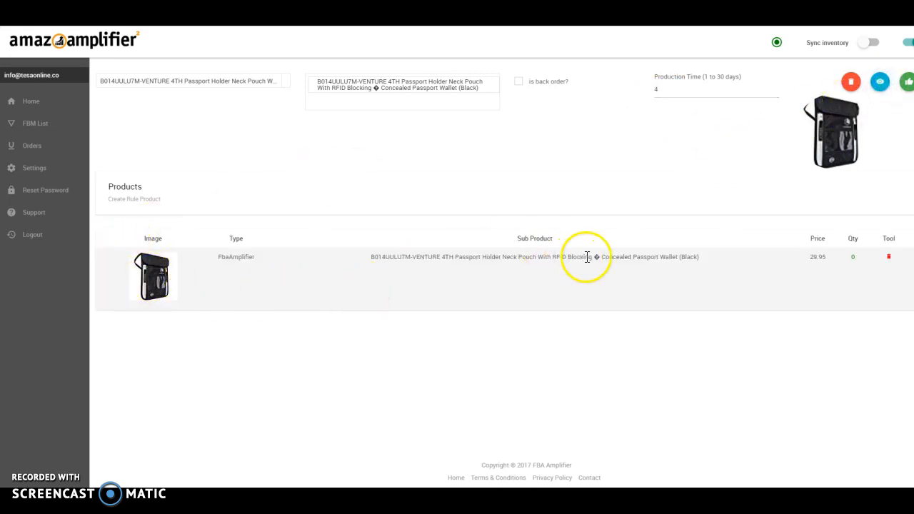
Set the black wallet sub product's quantity to 1 and save the rule, accepting the save confirmation
click(855, 260)
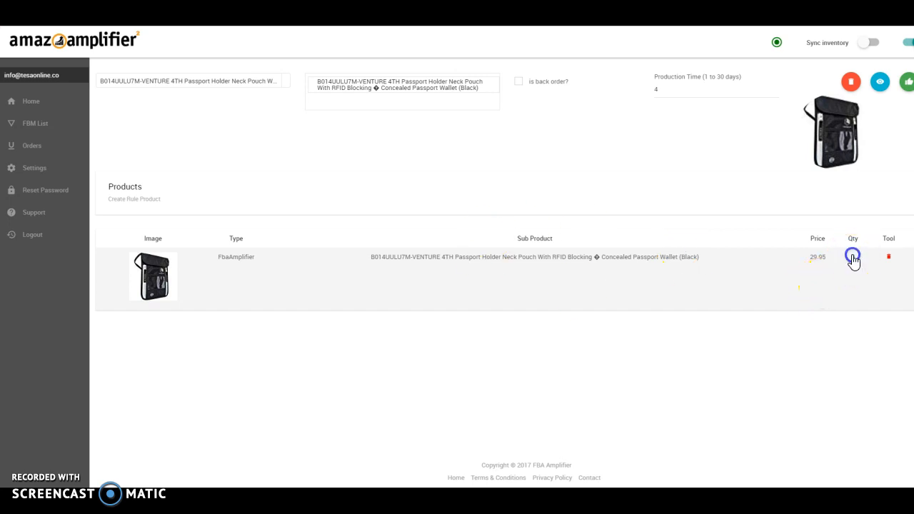
text(1)
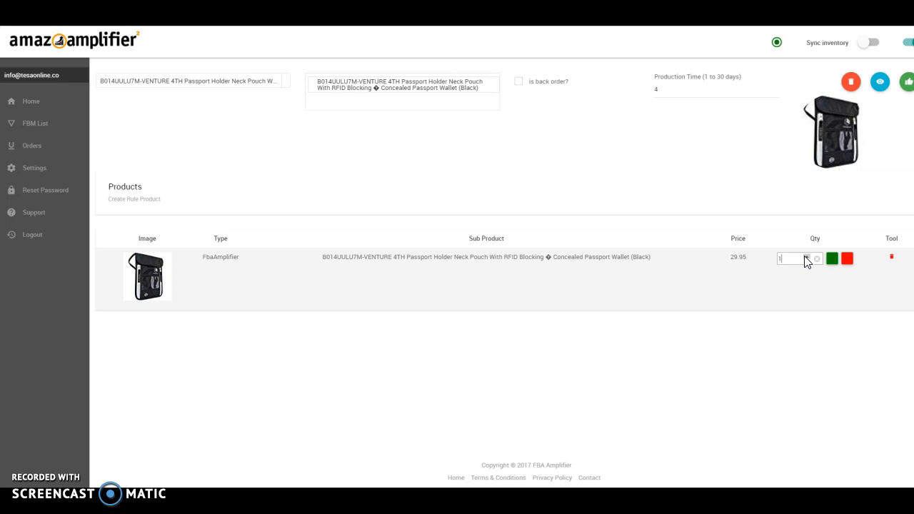
click(854, 199)
click(832, 261)
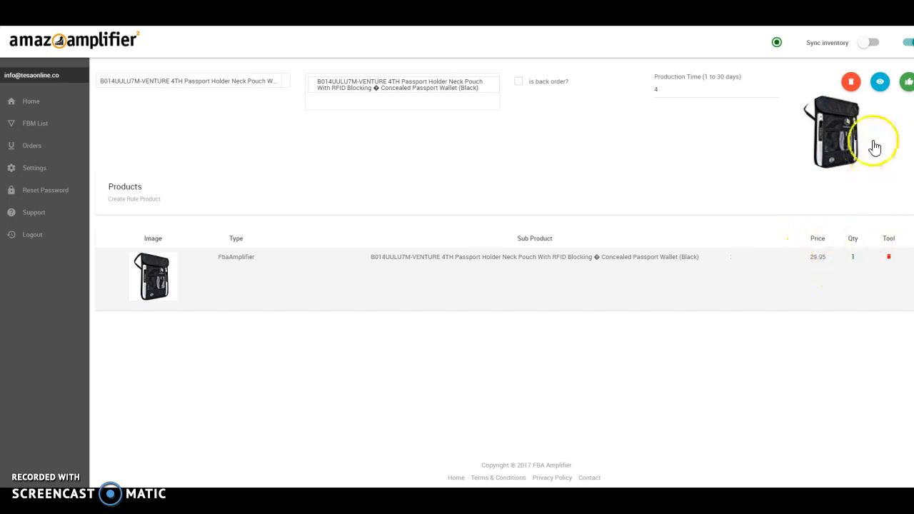
click(905, 84)
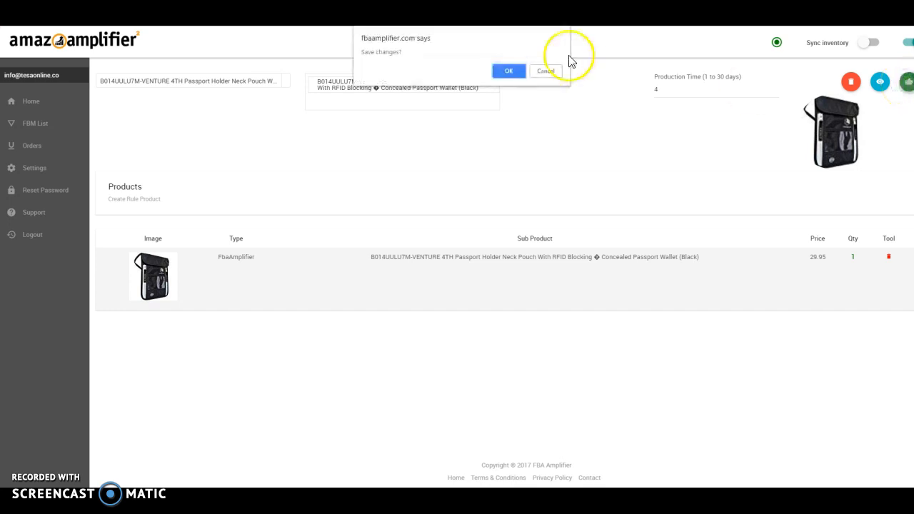
click(509, 72)
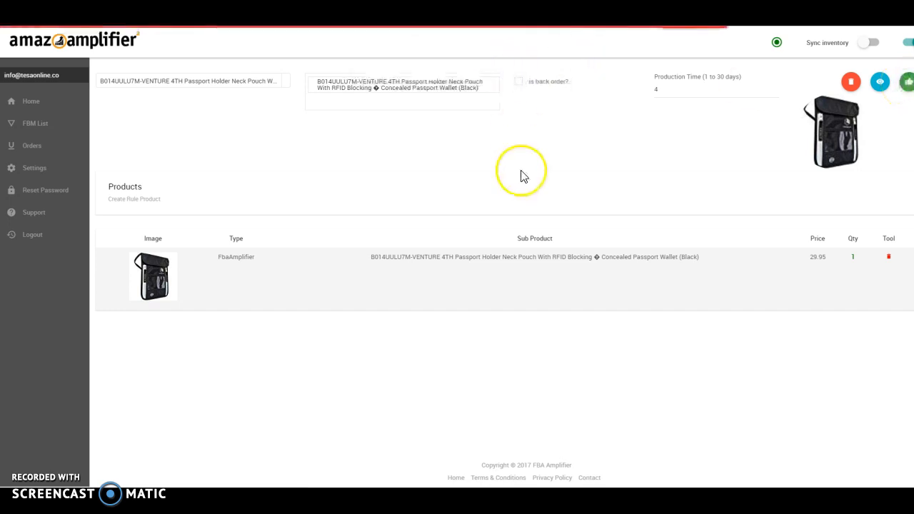